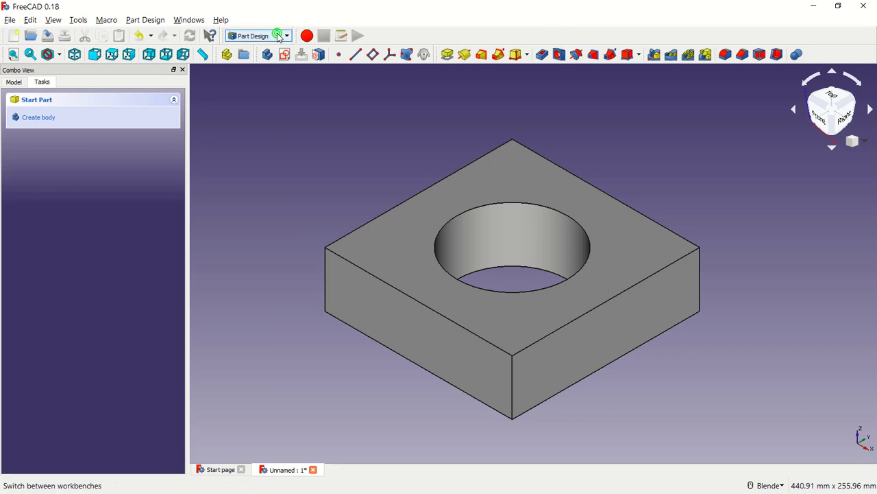
- Switch to the TechDraw workbench and insert a new default A4 drawing page
click(277, 36)
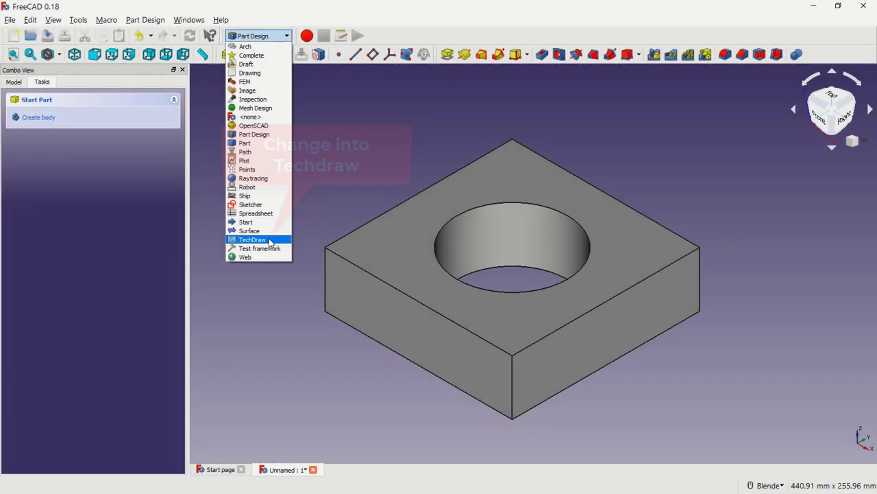
click(269, 240)
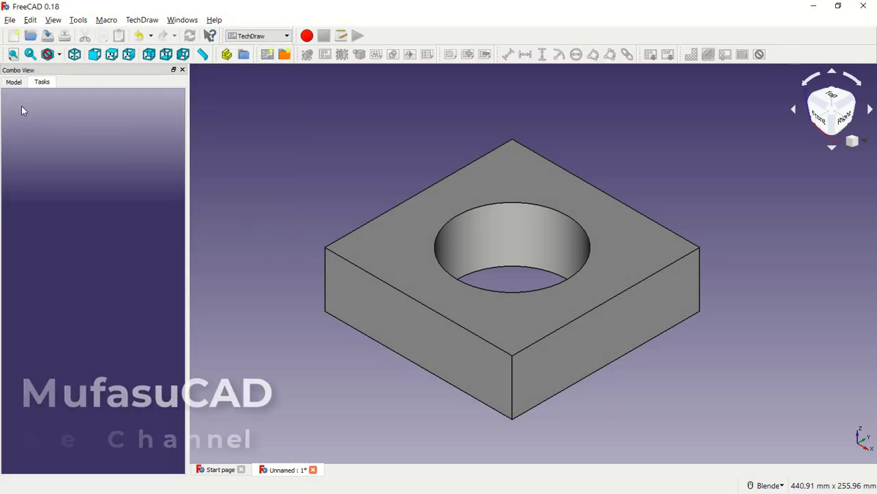
click(13, 82)
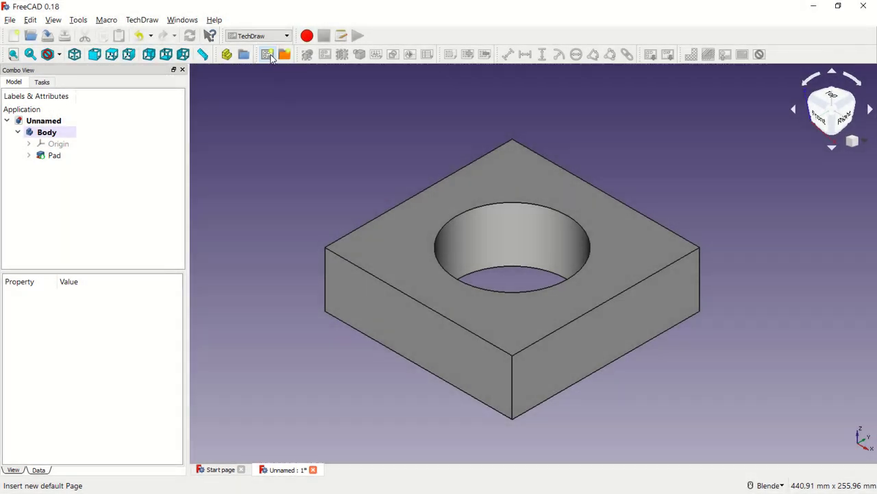
click(269, 55)
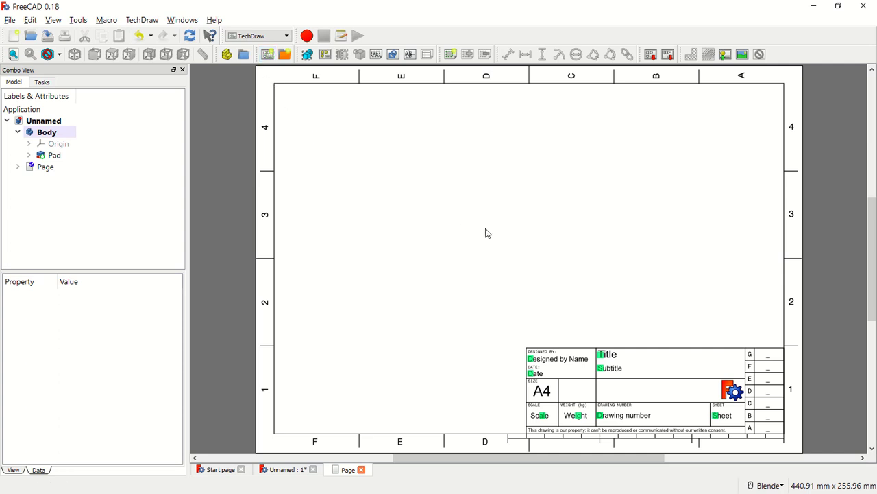
scroll(485, 233, up, 1)
scroll(483, 233, down, 3)
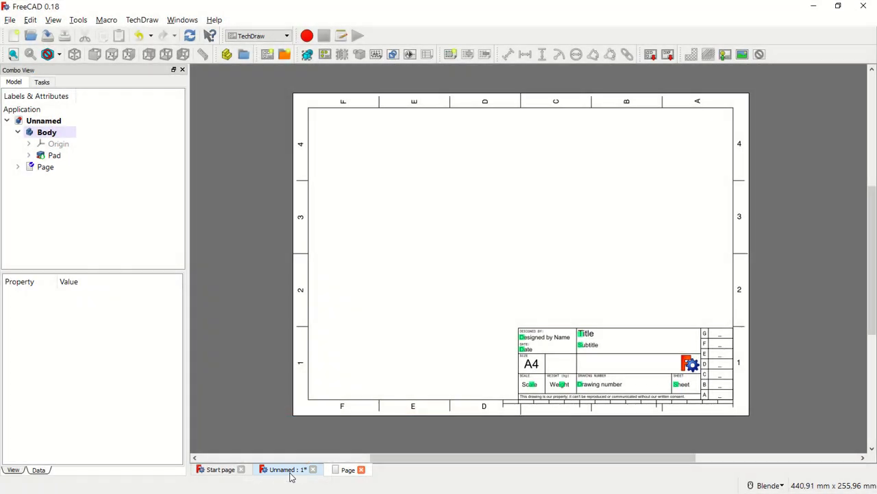
- Set the 3D model to the front view and return to the drawing page
click(290, 471)
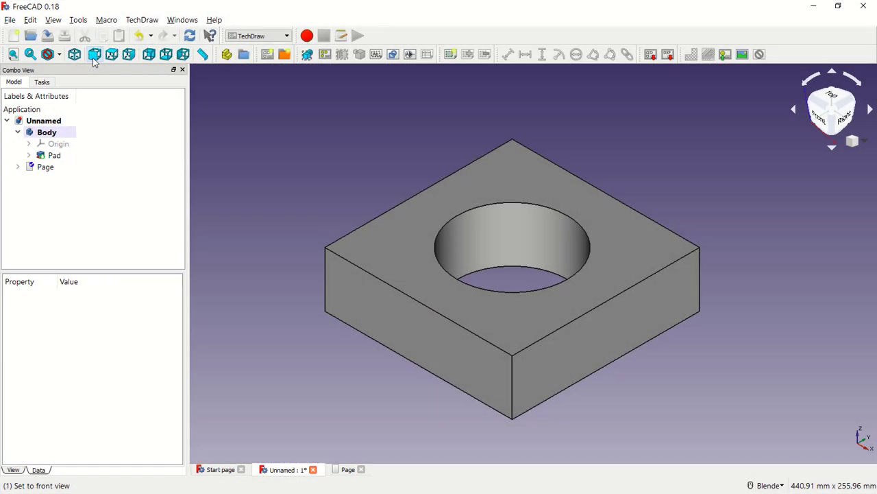
click(95, 55)
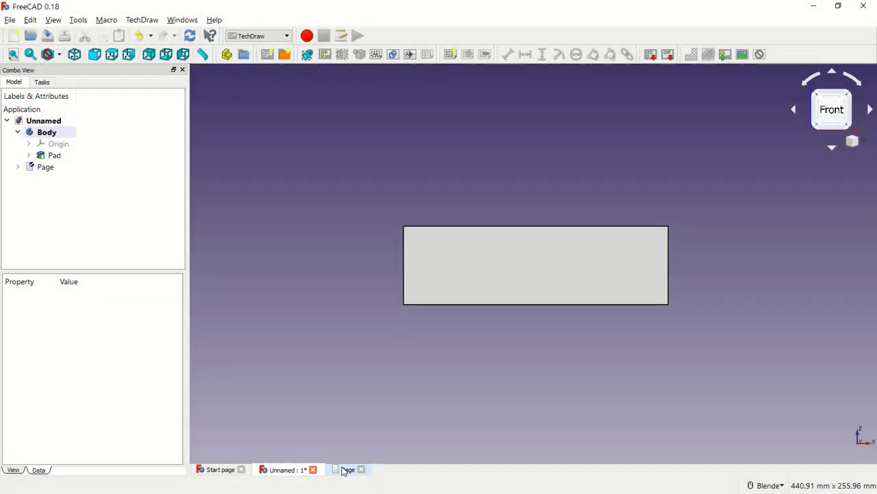
click(344, 469)
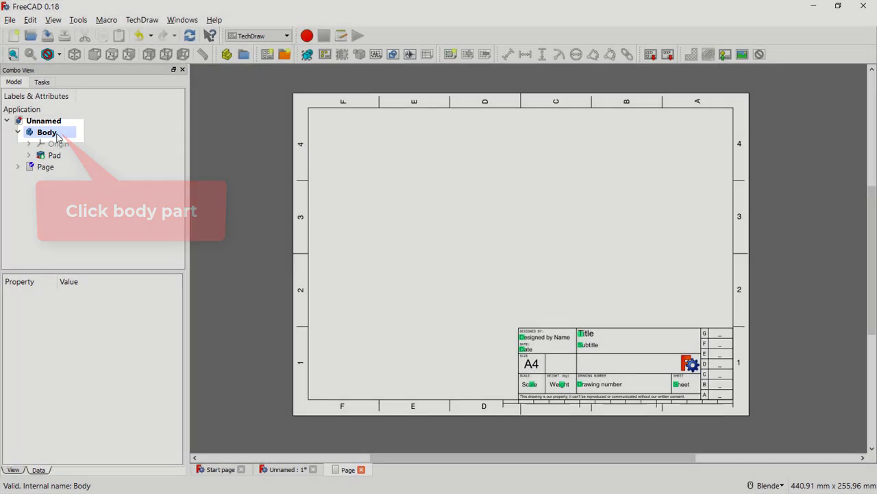
- With the Body selected, create a new part and insert a projection group of the Body on the page
click(57, 134)
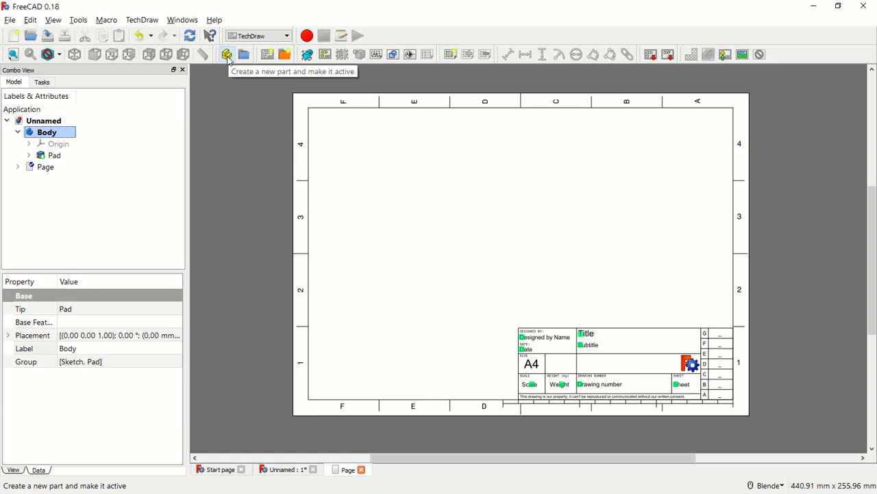
click(228, 57)
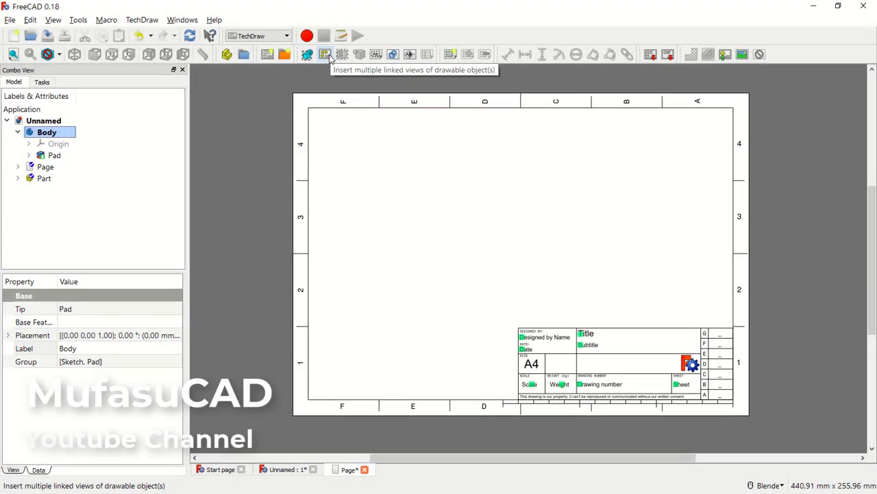
click(325, 55)
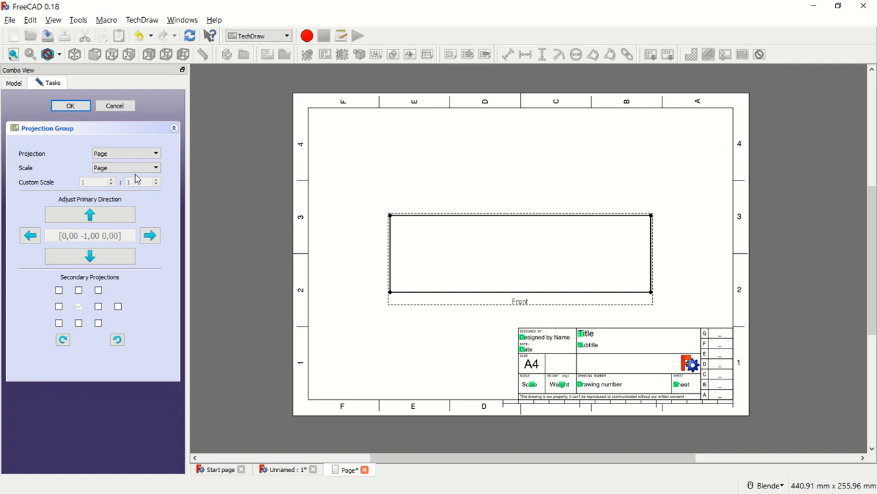
- Set the projection group to Third Angle with a custom scale of 1:5 and recompute the document
click(136, 168)
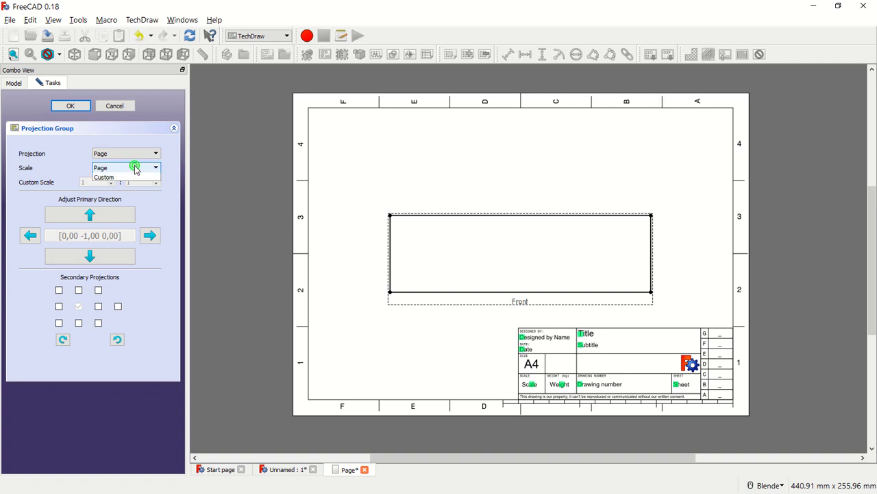
click(110, 188)
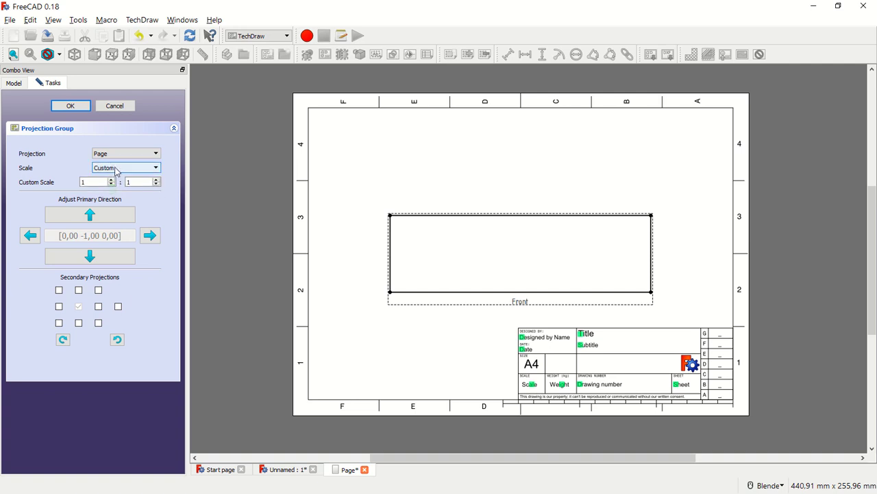
click(118, 154)
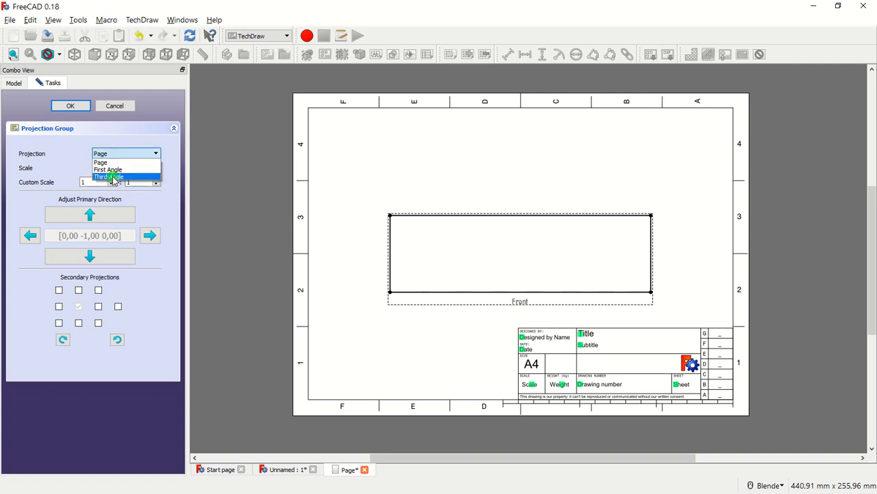
click(113, 177)
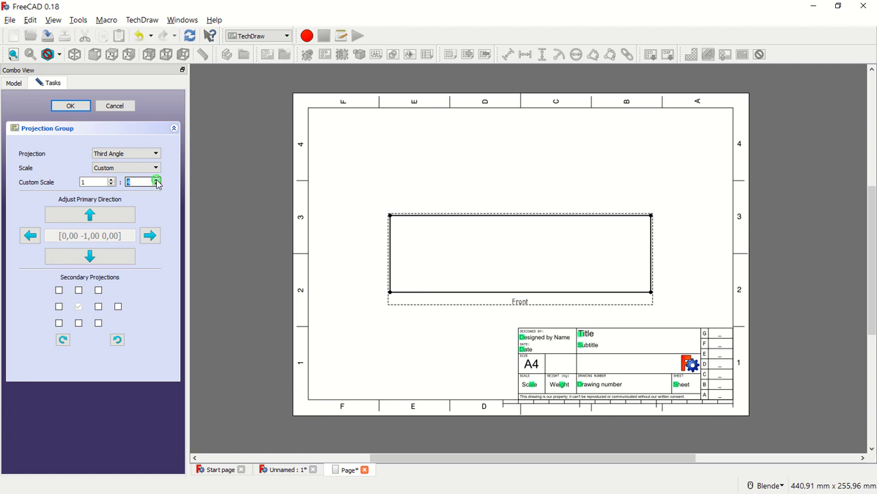
click(157, 180)
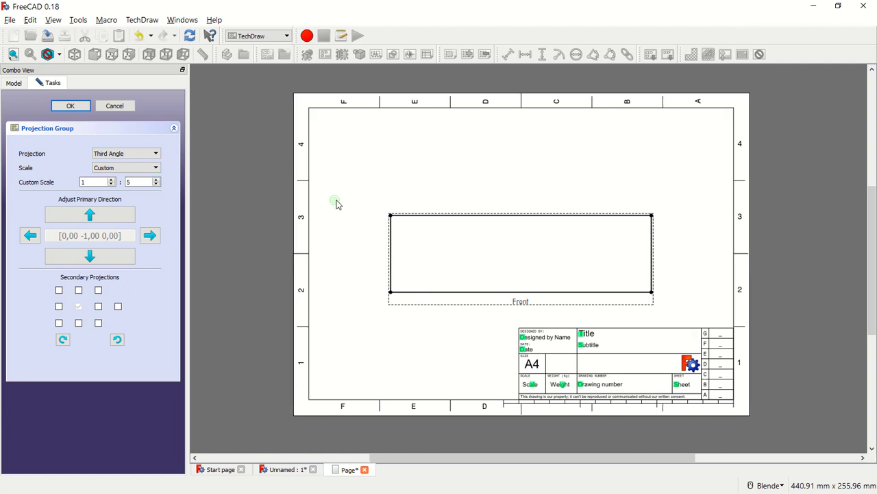
click(190, 37)
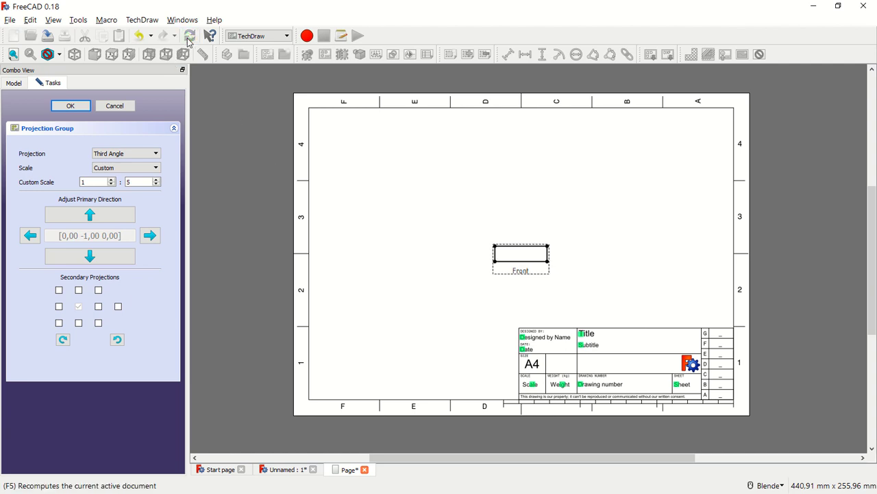
- Add the Top, FrontTopRight and Right projections, position the group in the page's left half, and accept the projection group
drag(513, 270, 383, 268)
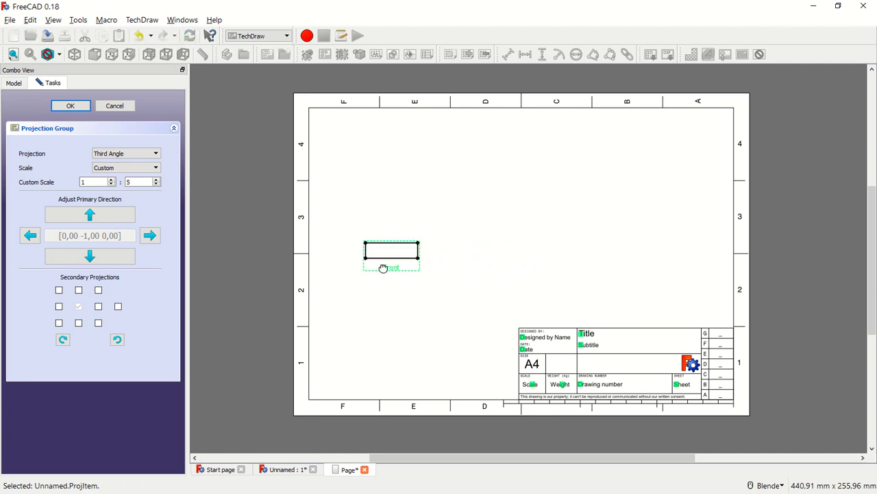
click(79, 291)
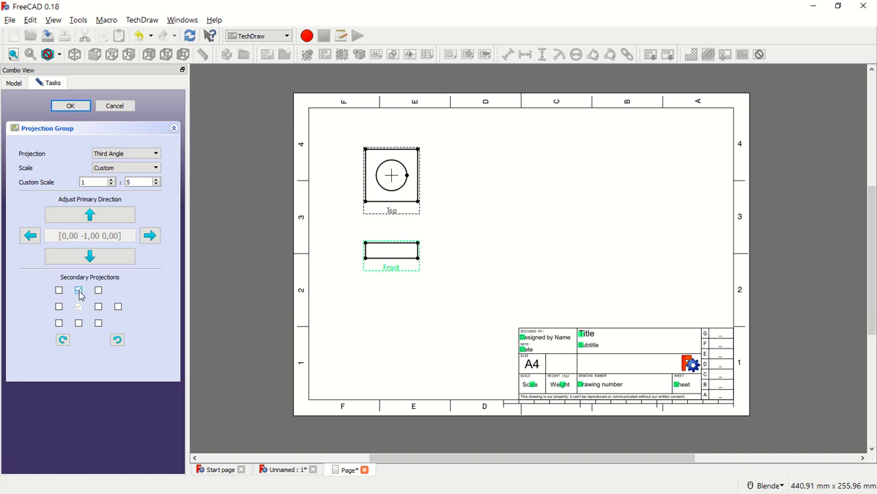
click(99, 291)
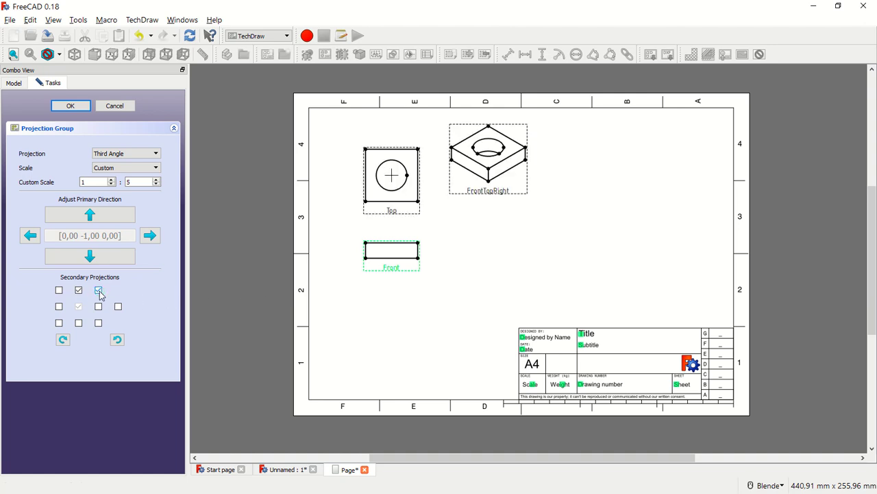
click(99, 307)
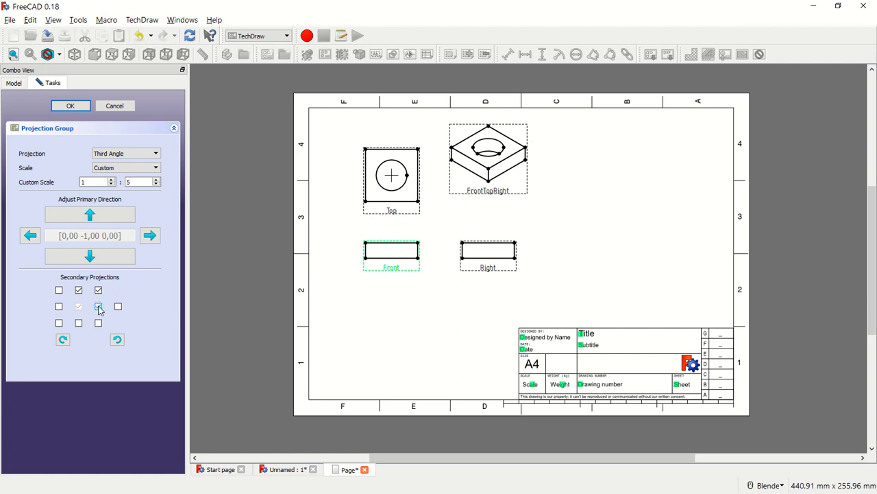
drag(391, 271, 381, 286)
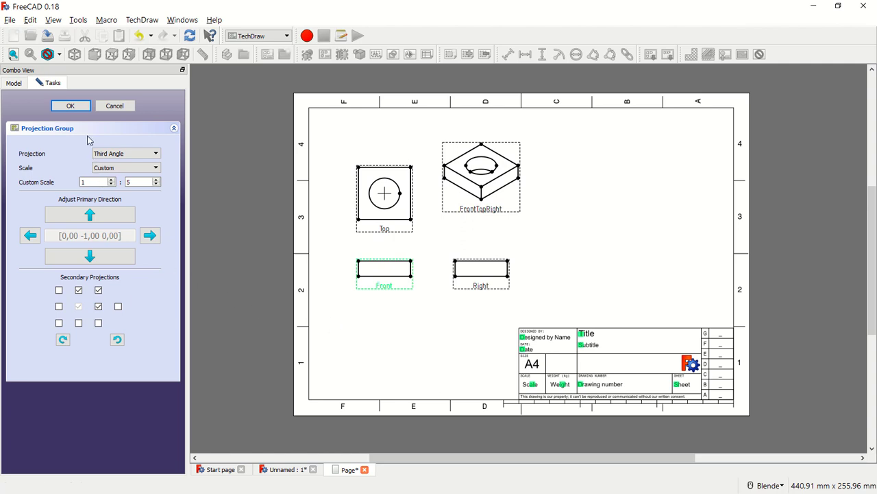
click(70, 106)
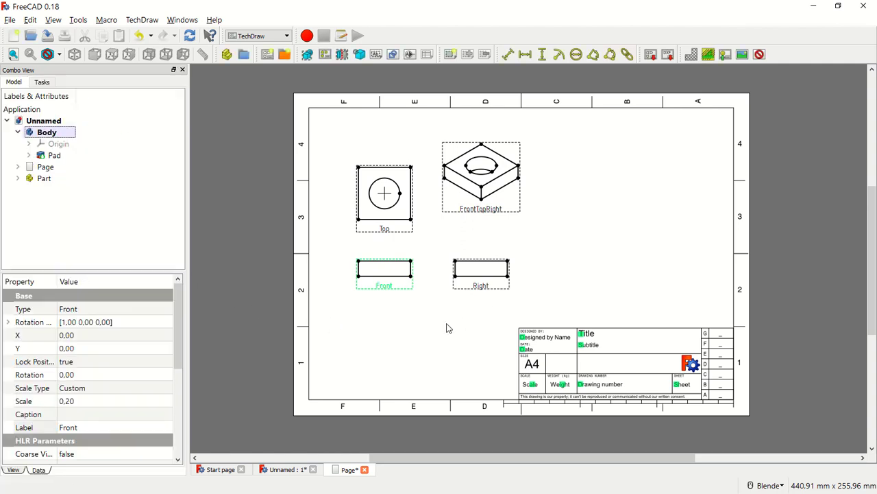
- Show hard hidden lines in the Front view by setting its Hard Hidden property to true
click(386, 290)
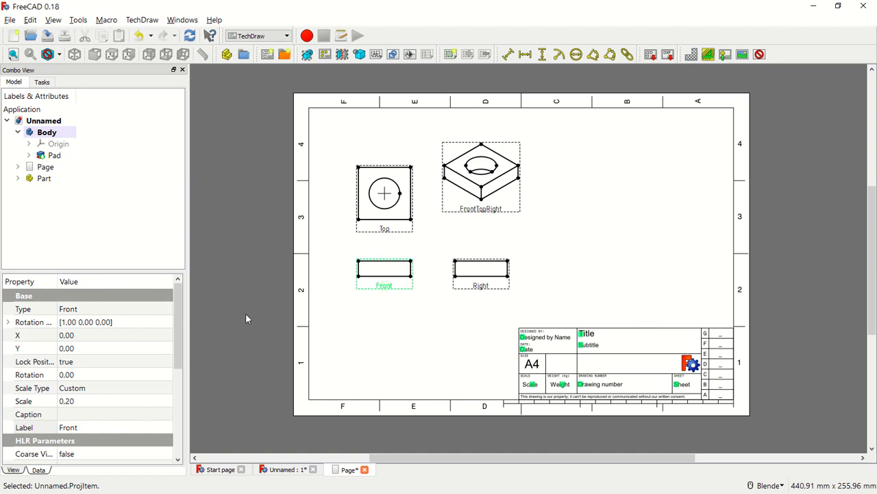
drag(178, 306, 182, 354)
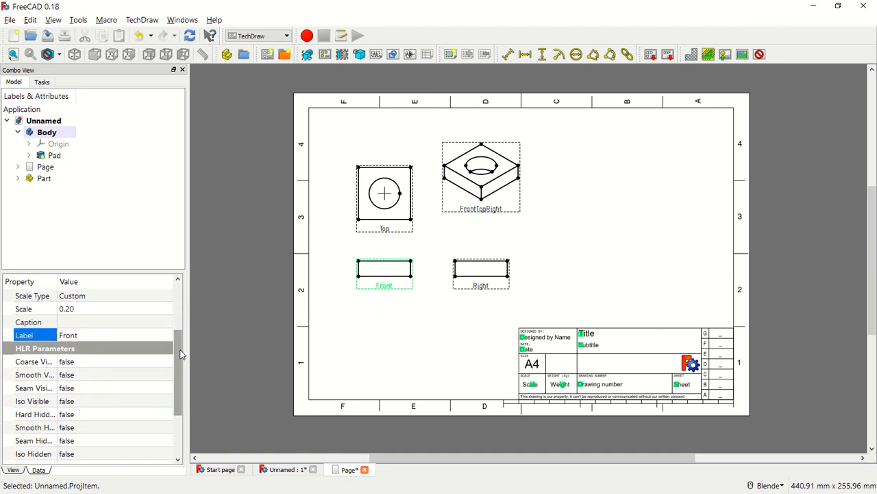
click(73, 416)
click(85, 415)
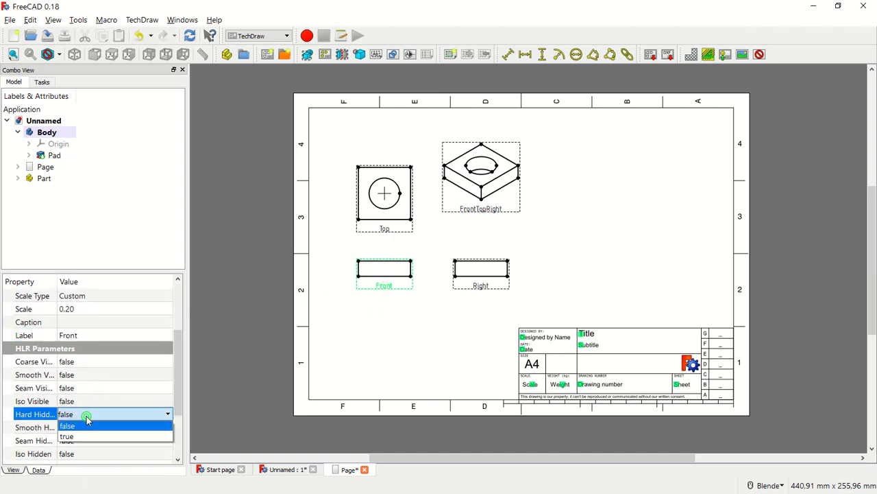
click(77, 436)
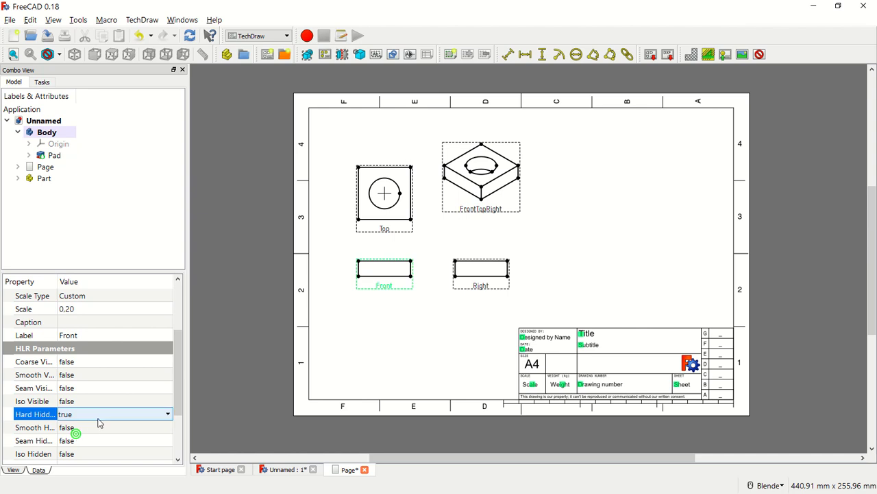
click(132, 375)
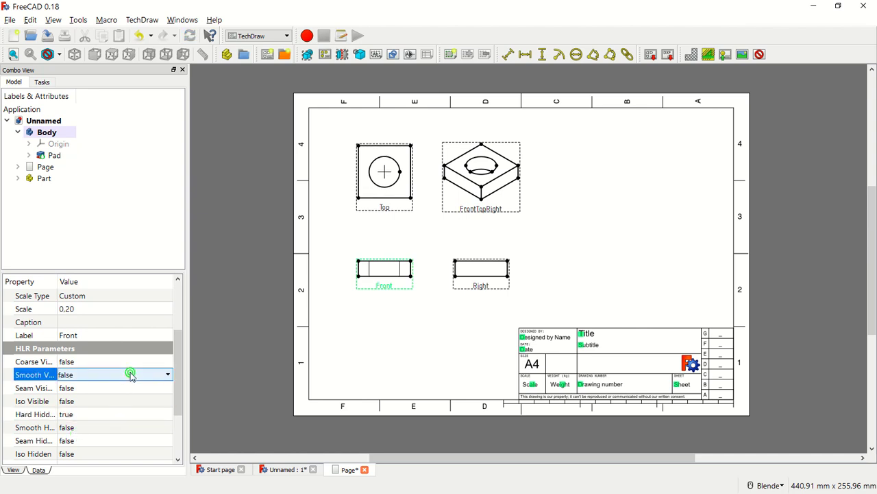
- Show hard hidden lines in the Right view by setting its Hard Hidden property to true
click(485, 287)
click(70, 416)
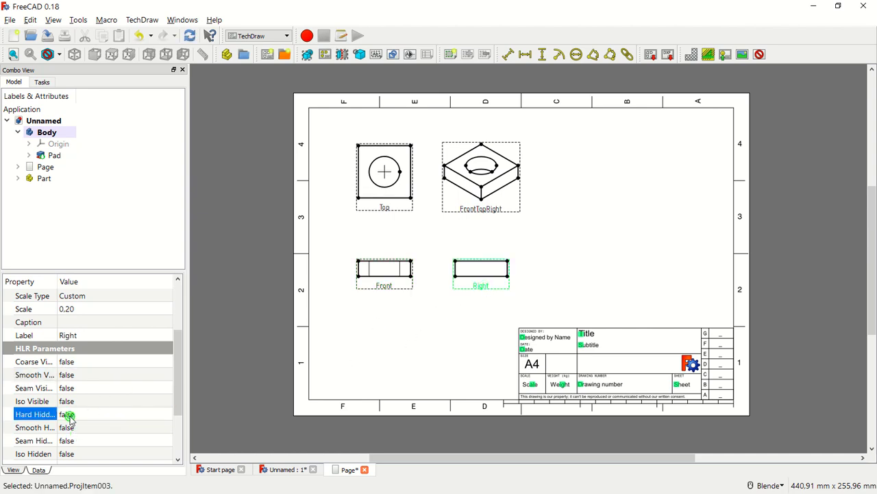
click(89, 415)
click(72, 435)
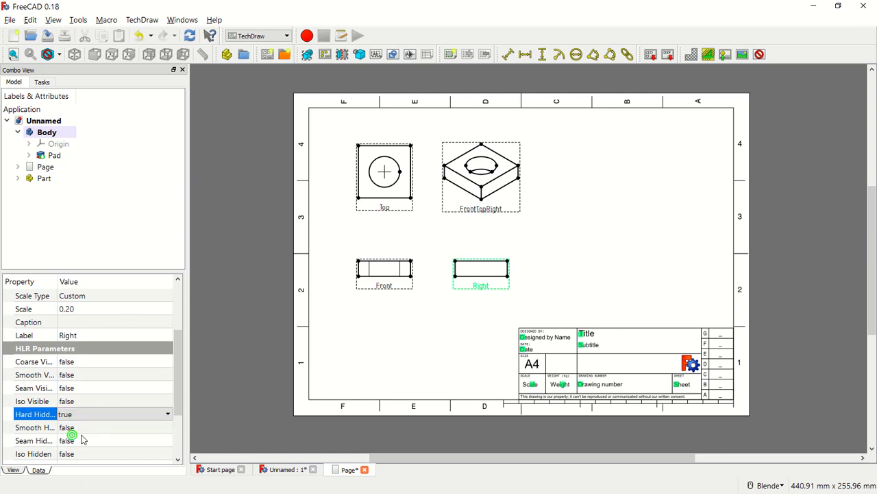
click(134, 403)
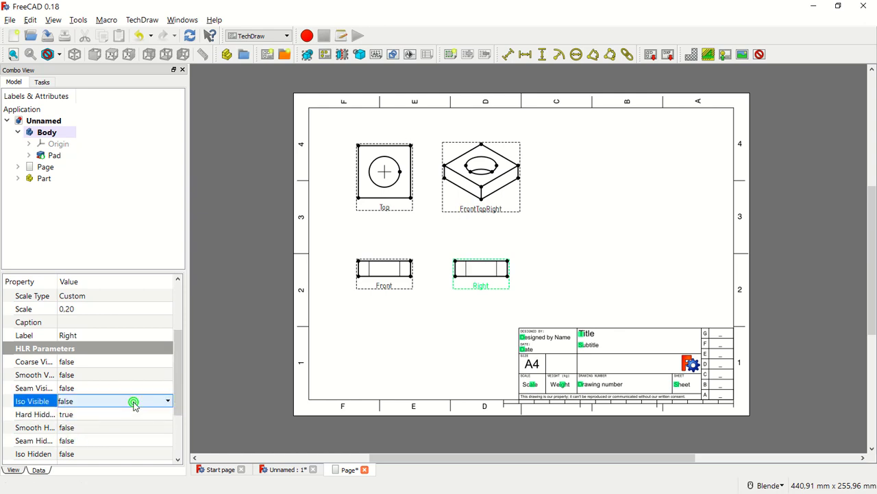
click(456, 327)
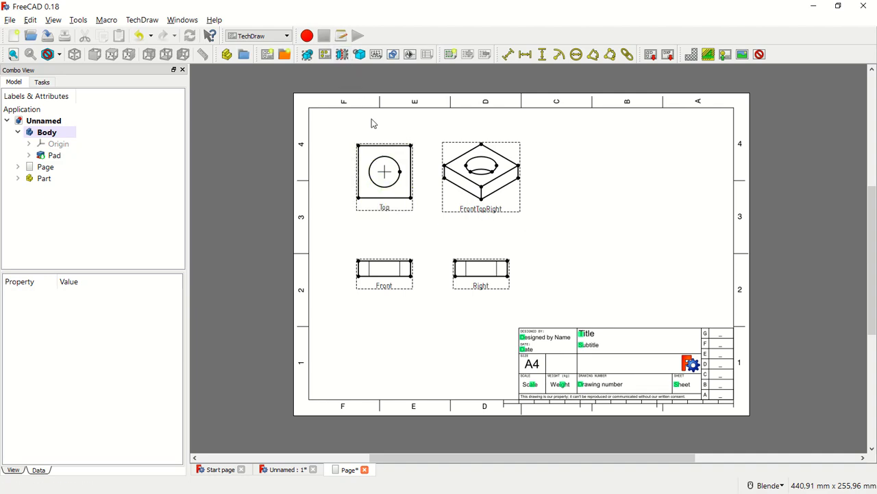
- Create section A of the Top view looking down and place it in the page's upper right area, beside the FrontTopRight view
click(405, 186)
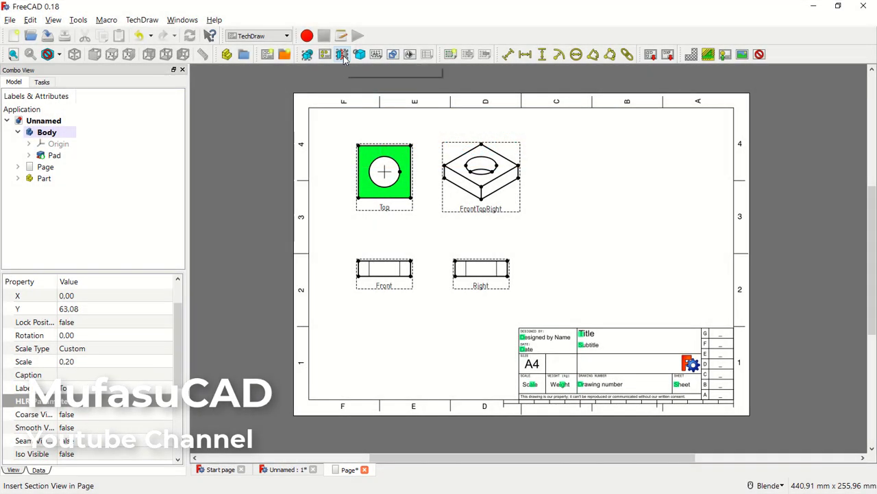
click(342, 55)
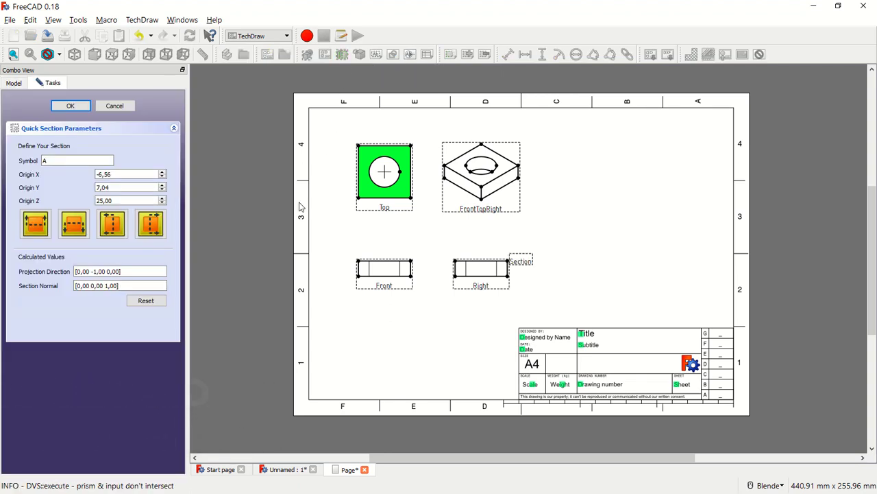
click(73, 228)
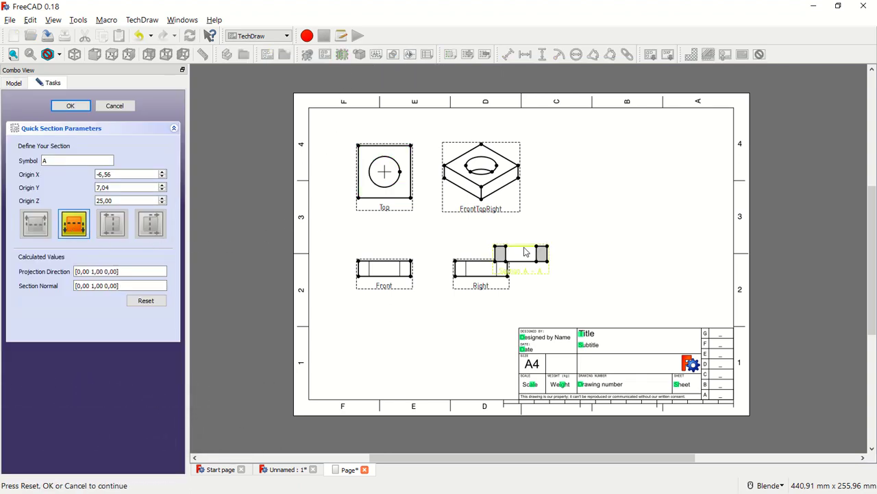
drag(519, 275, 627, 183)
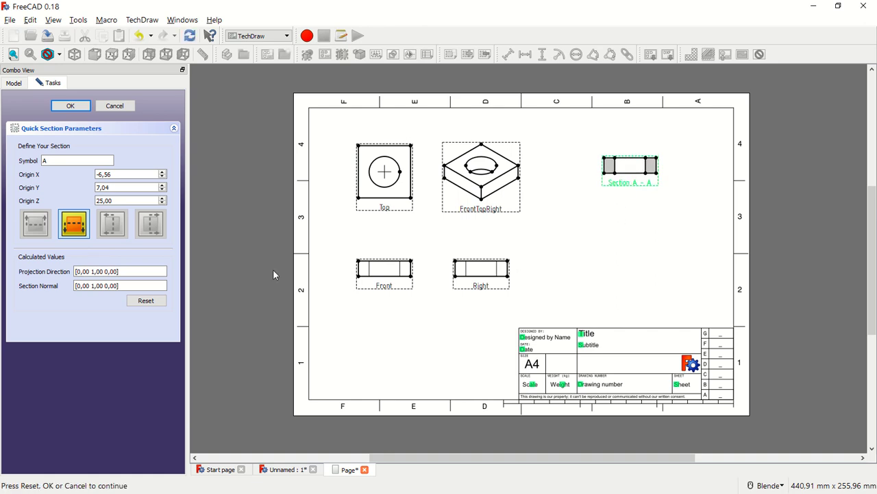
click(70, 106)
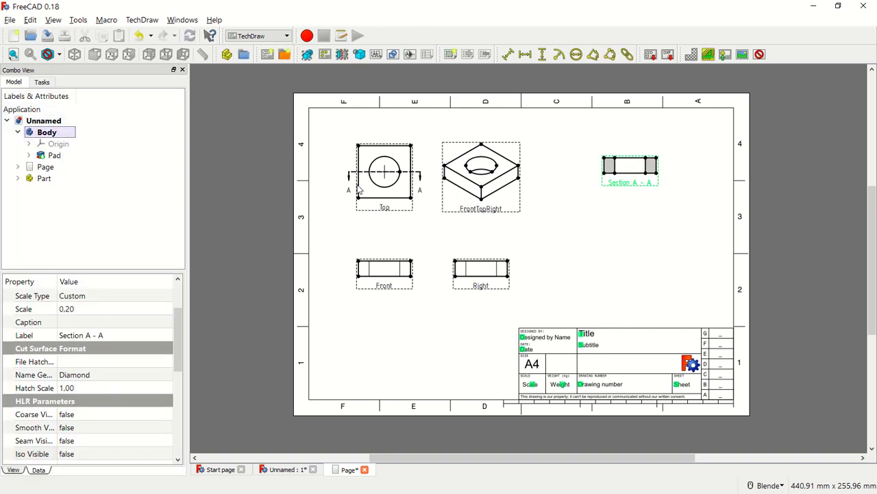
- Create a second section of the Top view looking left, with symbol A, and place it below the first section view
click(369, 189)
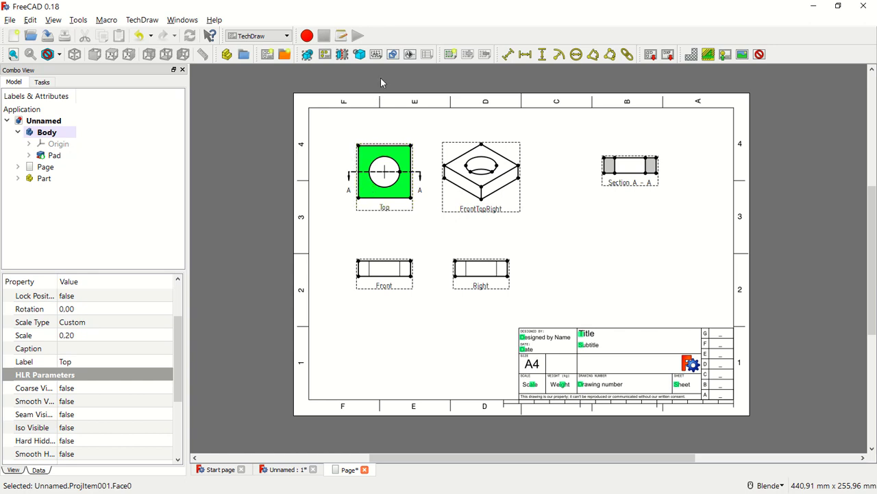
click(342, 54)
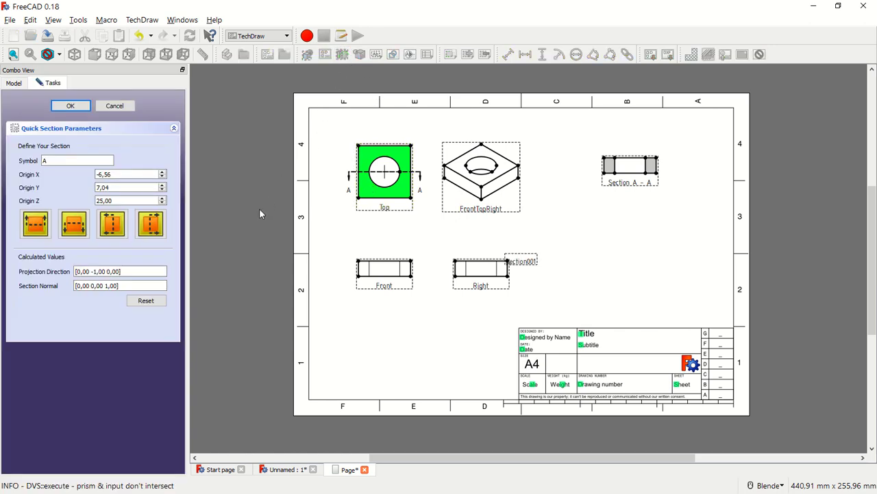
click(116, 226)
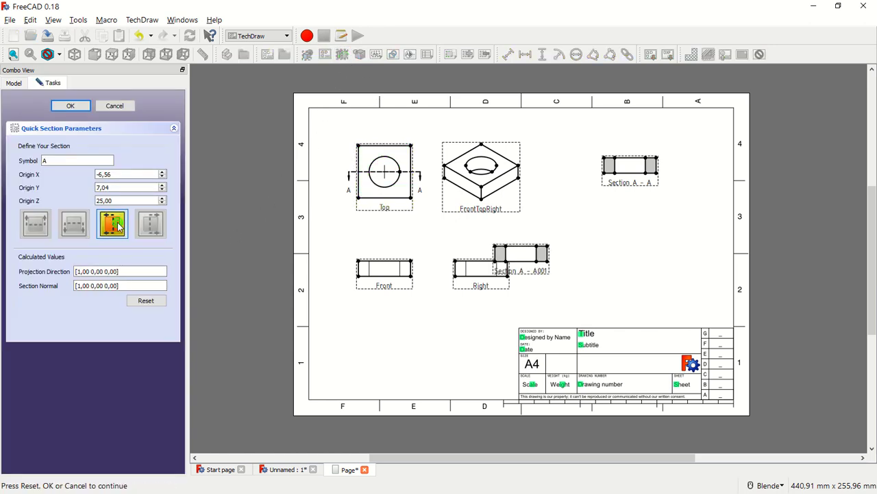
drag(520, 272, 632, 268)
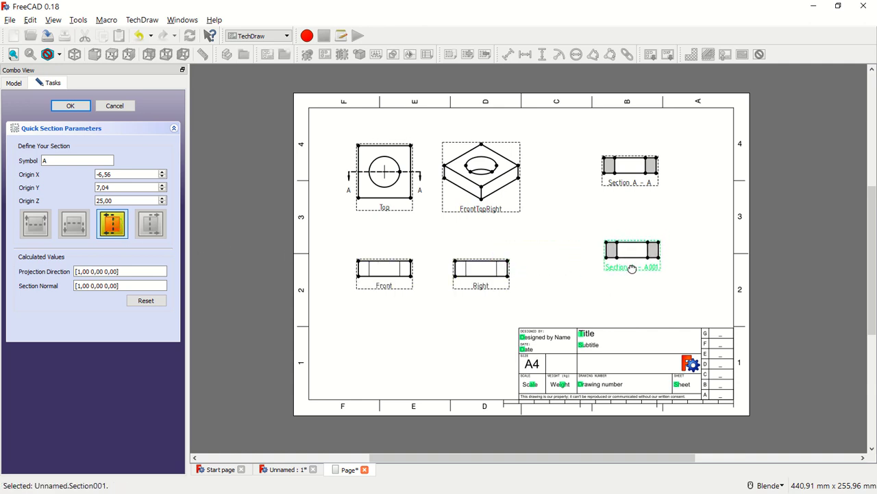
click(70, 106)
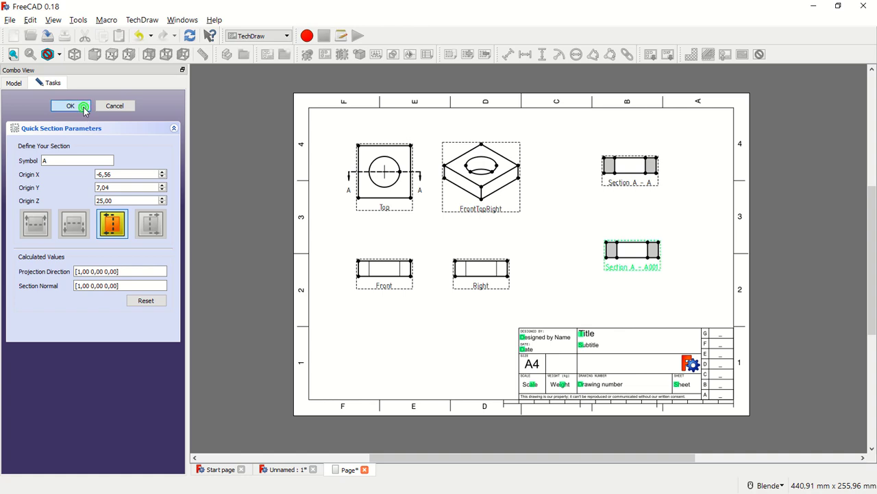
scroll(442, 165, down, 1)
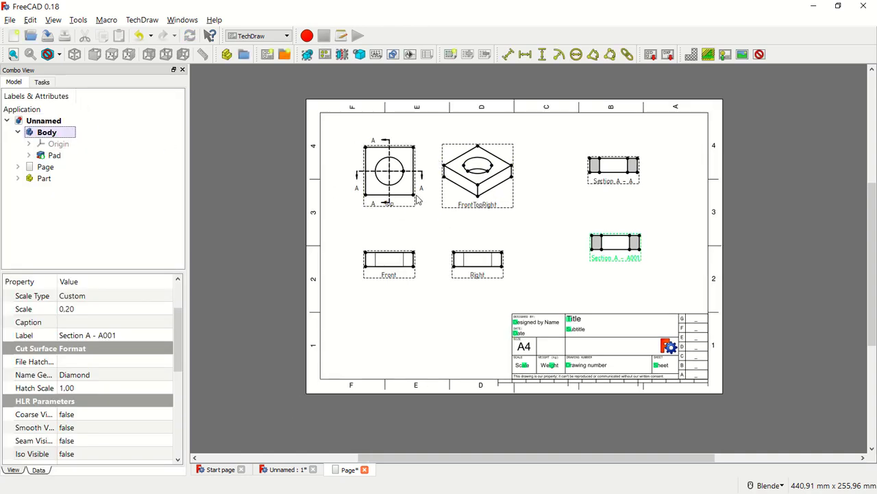
- Dimension the Front view's width and height, placing the width below the view and the height to its lower left
scroll(389, 267, up, 4)
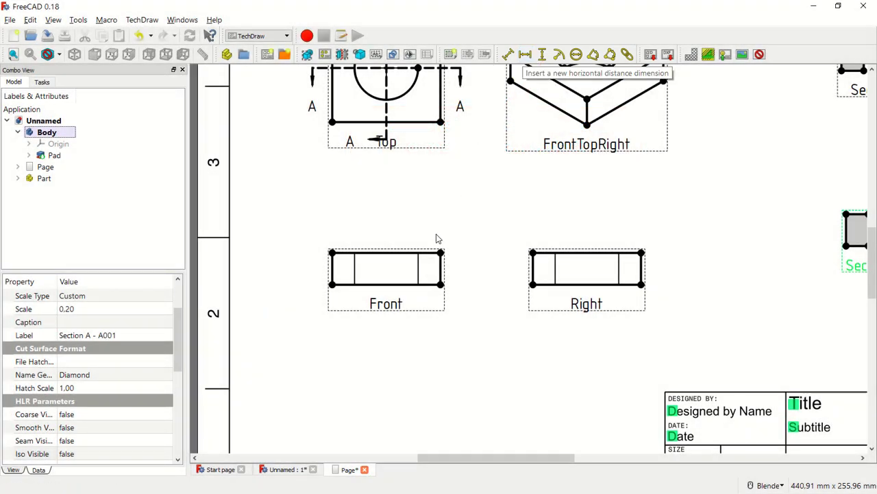
click(405, 285)
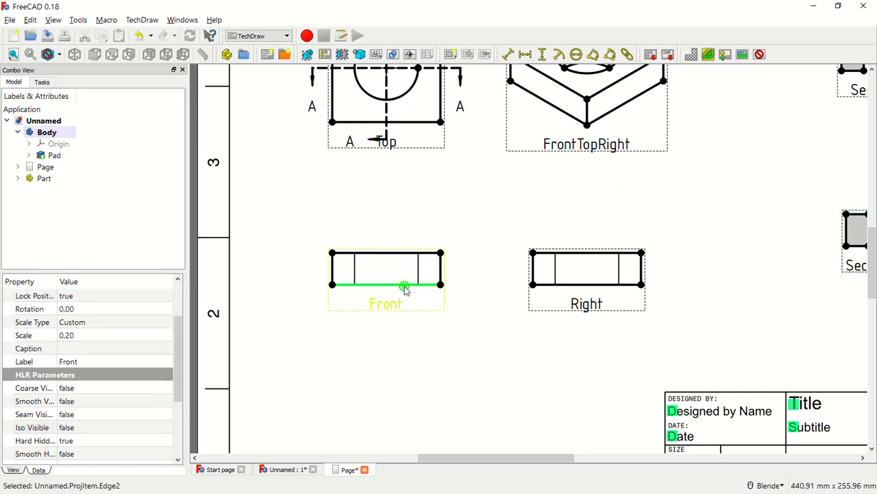
click(526, 54)
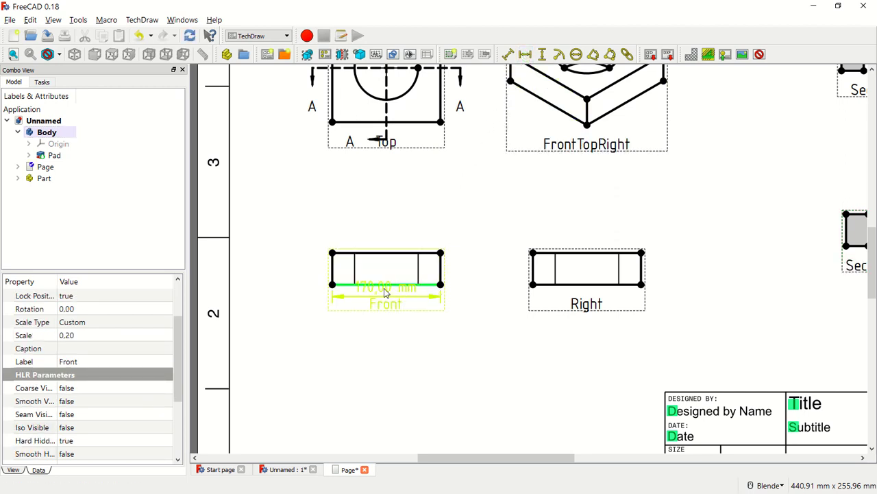
drag(385, 292, 385, 319)
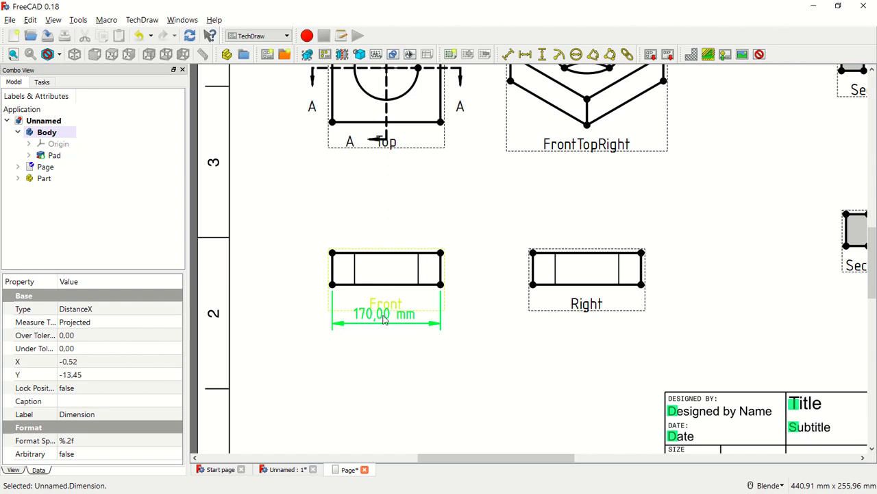
click(331, 273)
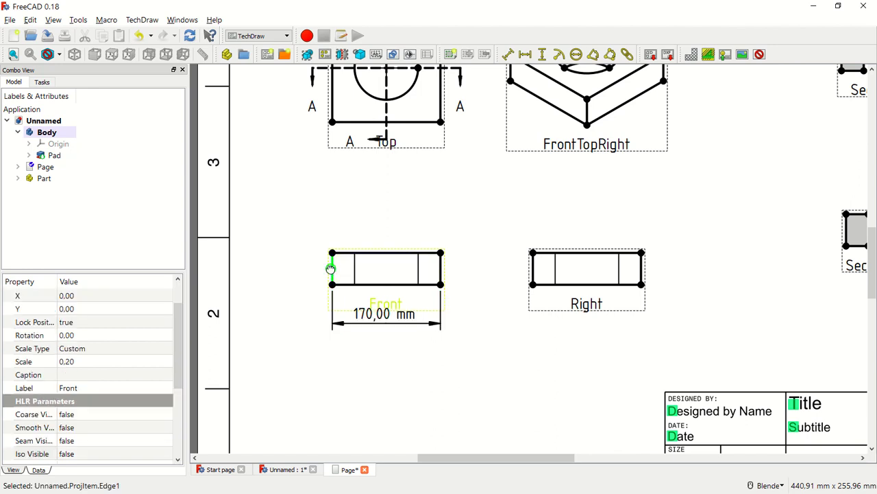
click(542, 55)
drag(333, 273, 296, 324)
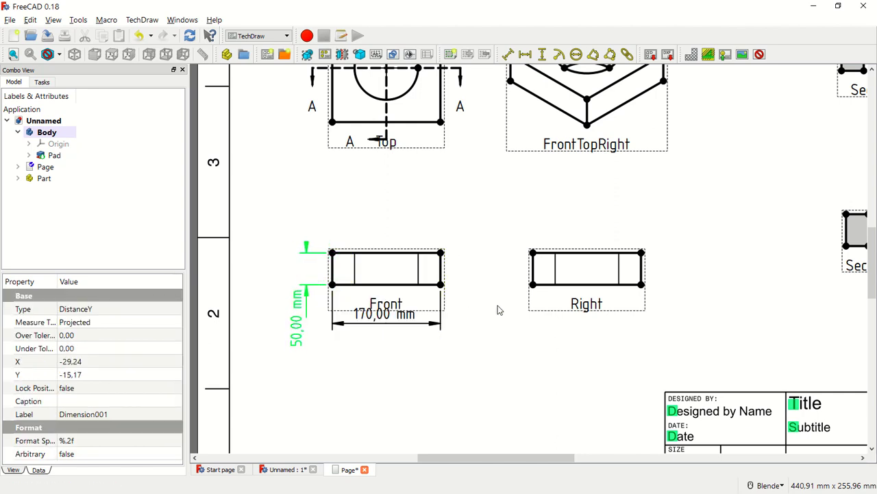
- Dimension the Right view's width and height, placing the width below the view and the height to its lower left
click(576, 284)
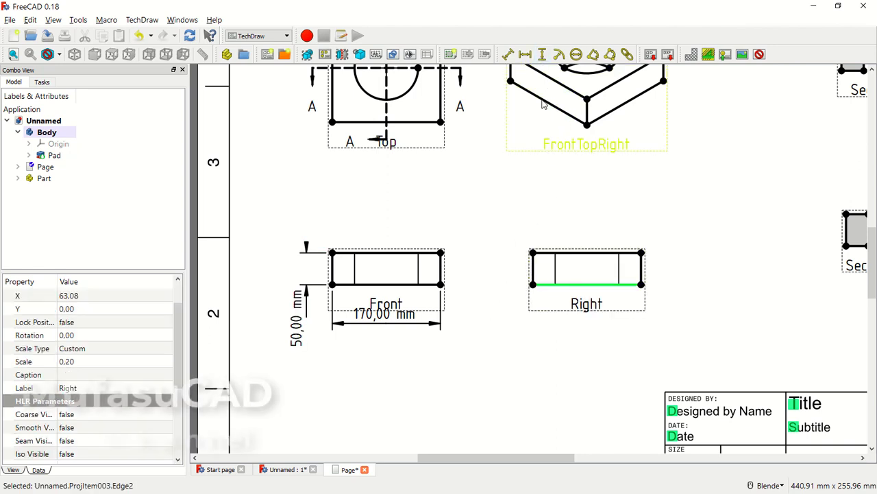
click(525, 54)
drag(582, 293, 579, 315)
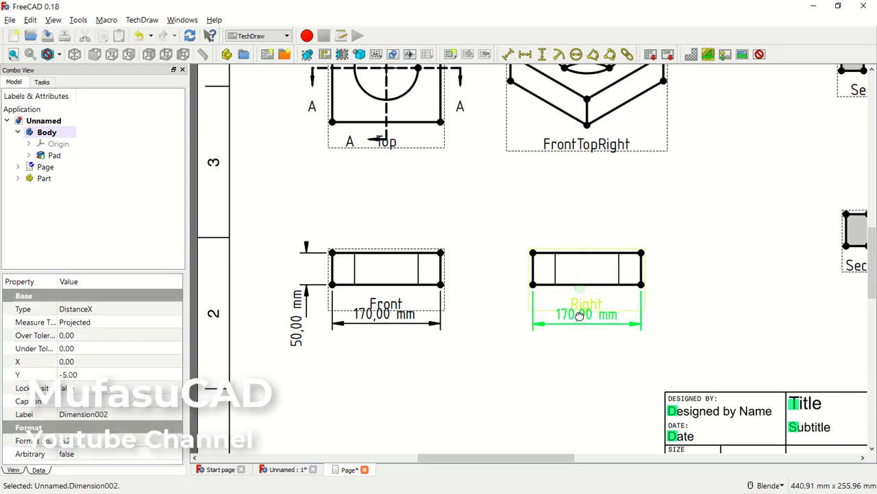
click(534, 272)
click(544, 55)
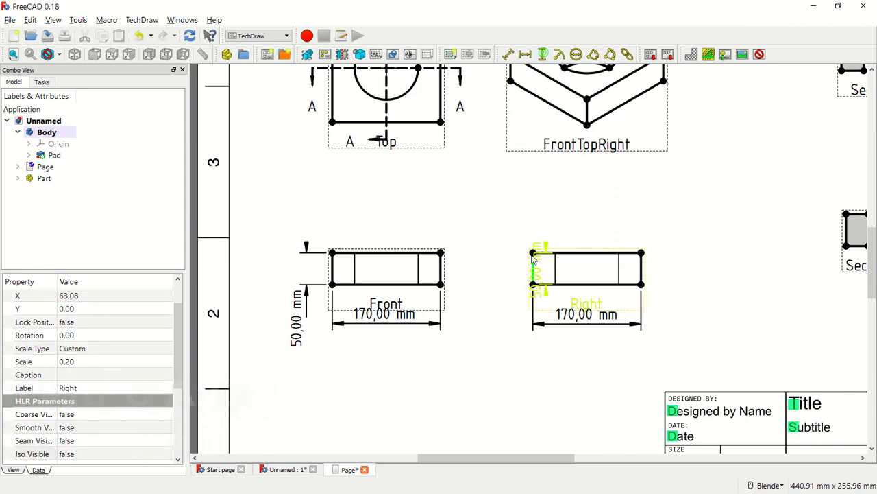
drag(540, 290, 502, 339)
drag(503, 340, 503, 340)
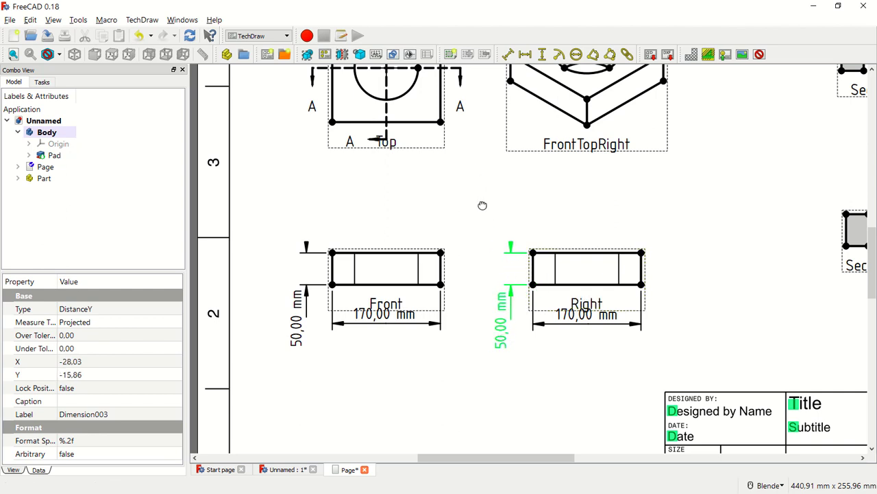
- Dimension the Top view's horizontal and vertical sides, placing the dimensions below and to the left of the view
scroll(482, 215, down, 5)
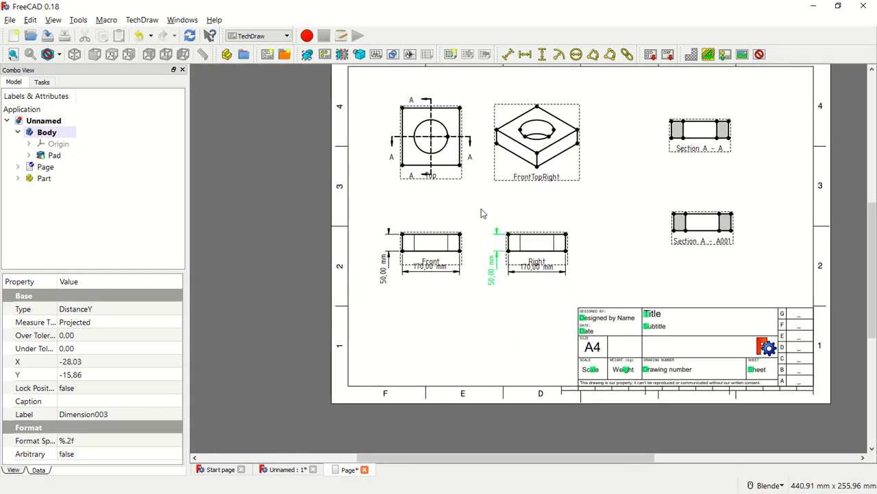
scroll(450, 122, up, 5)
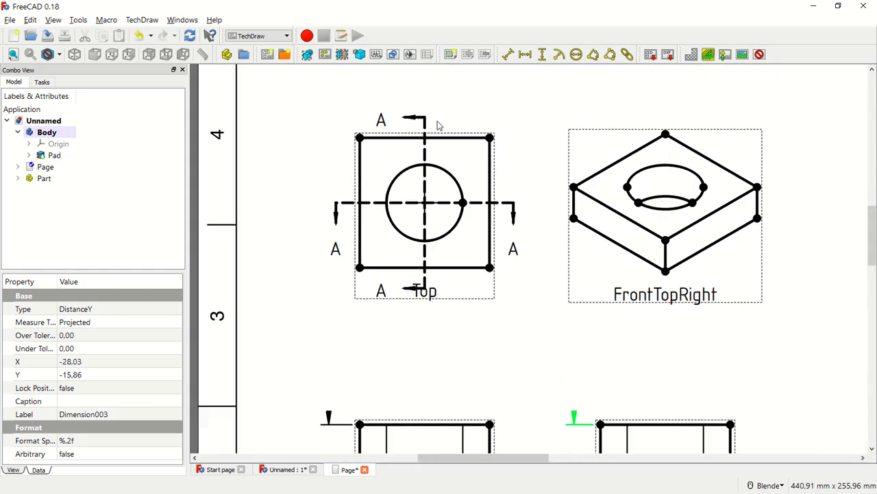
click(456, 267)
click(528, 59)
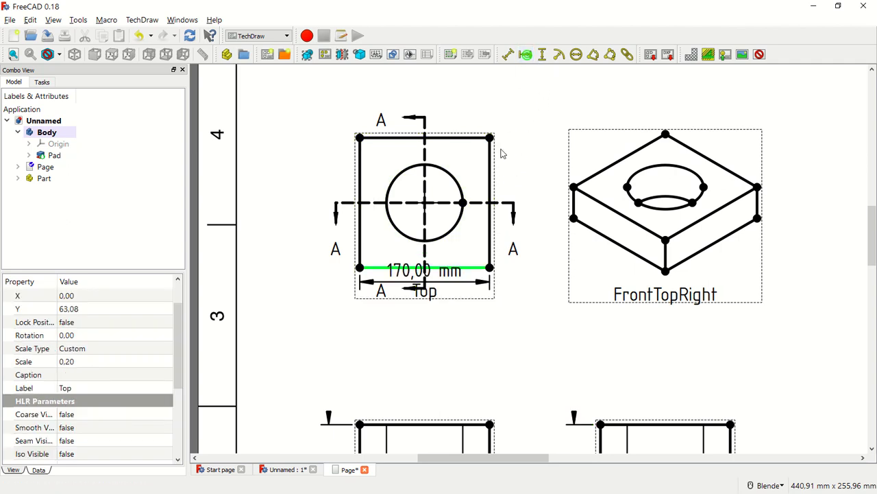
drag(406, 269, 400, 311)
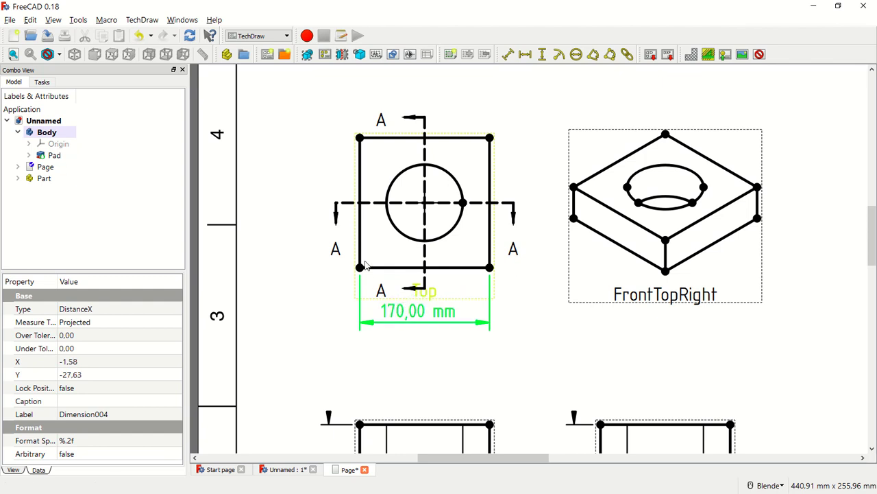
click(359, 224)
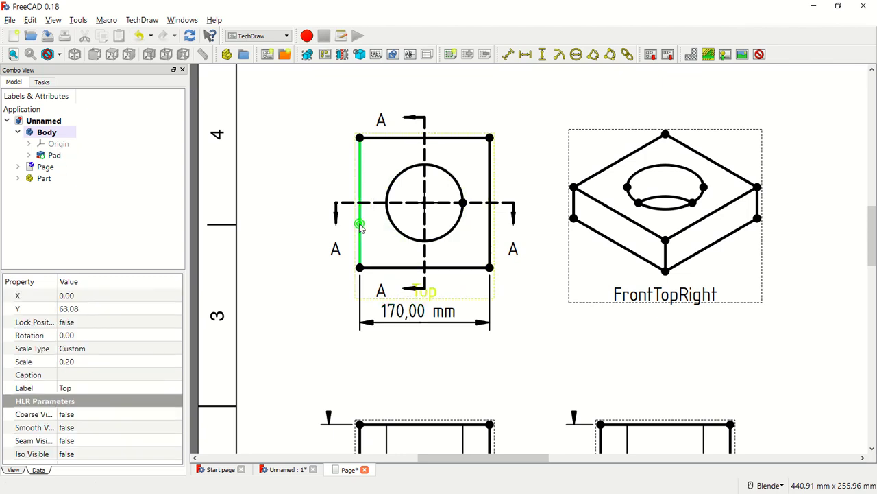
click(541, 54)
click(369, 189)
drag(340, 190, 308, 195)
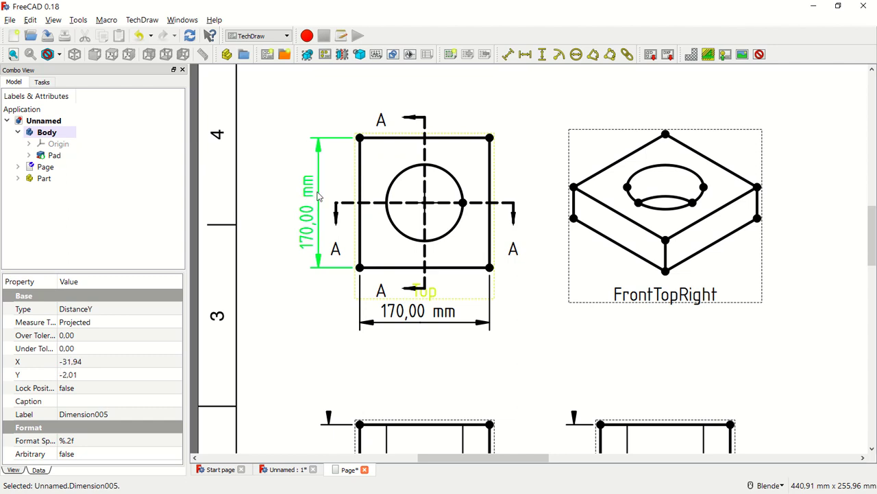
- Add a radius dimension to the hole in the Top view and place its text above and to the right of the view
click(449, 174)
click(560, 57)
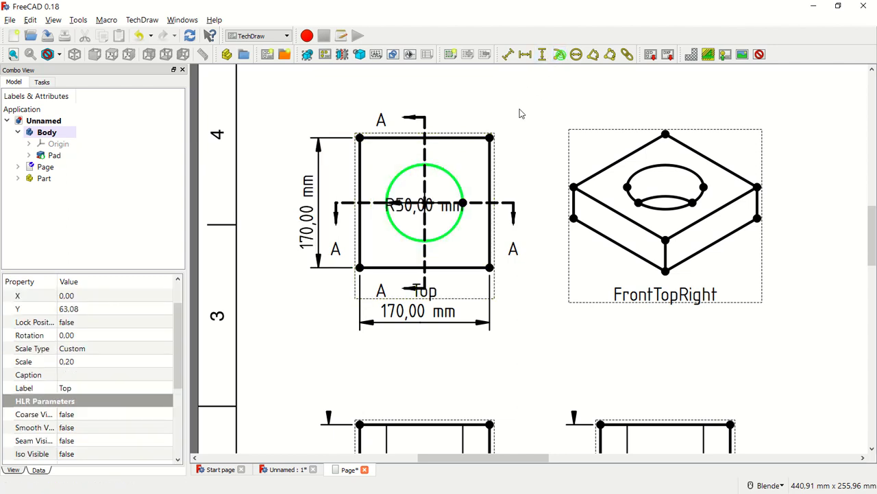
drag(416, 204, 528, 83)
- Fill in the title block with MufasuCAD as the designer and Box as the subtitle
scroll(541, 231, down, 5)
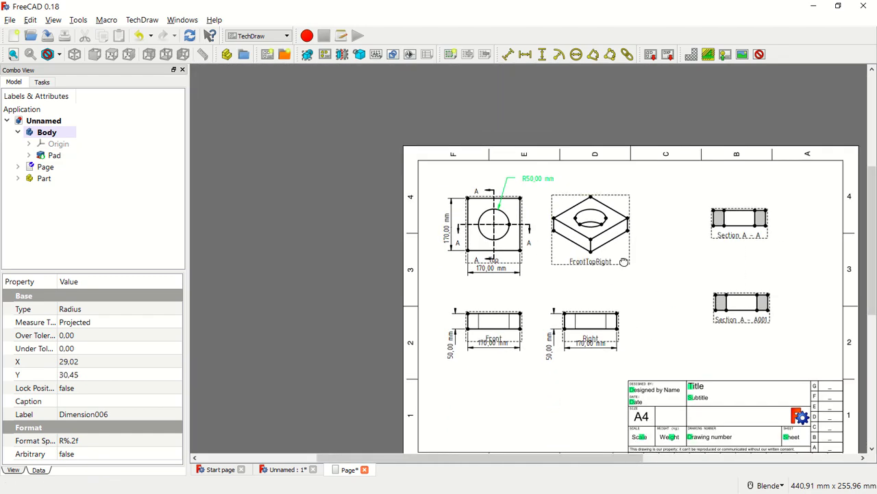
scroll(627, 261, up, 2)
scroll(628, 265, down, 3)
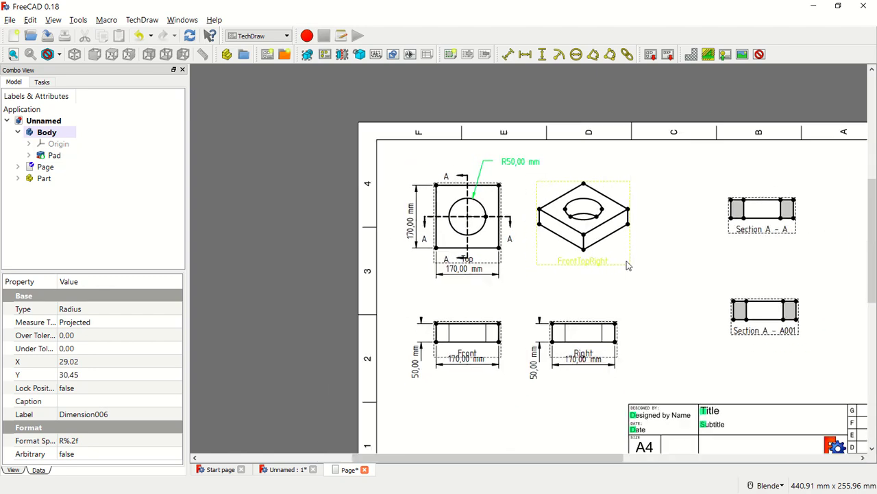
scroll(758, 363, up, 1)
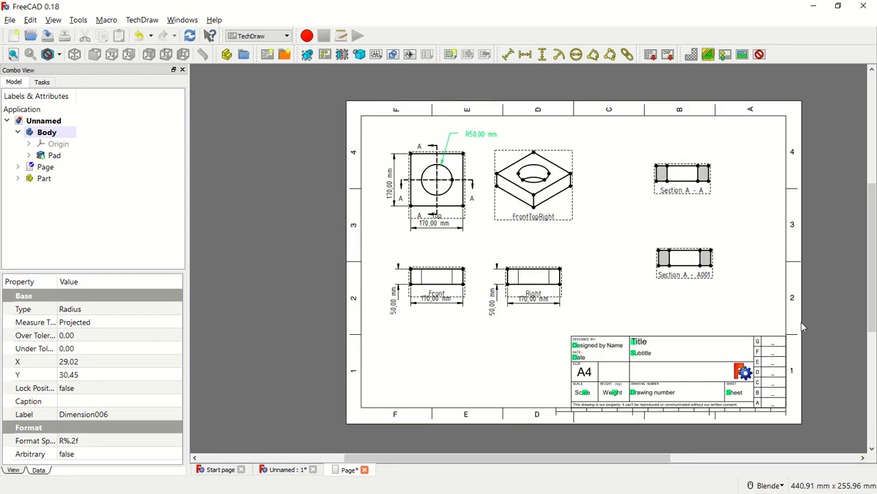
scroll(802, 327, up, 1)
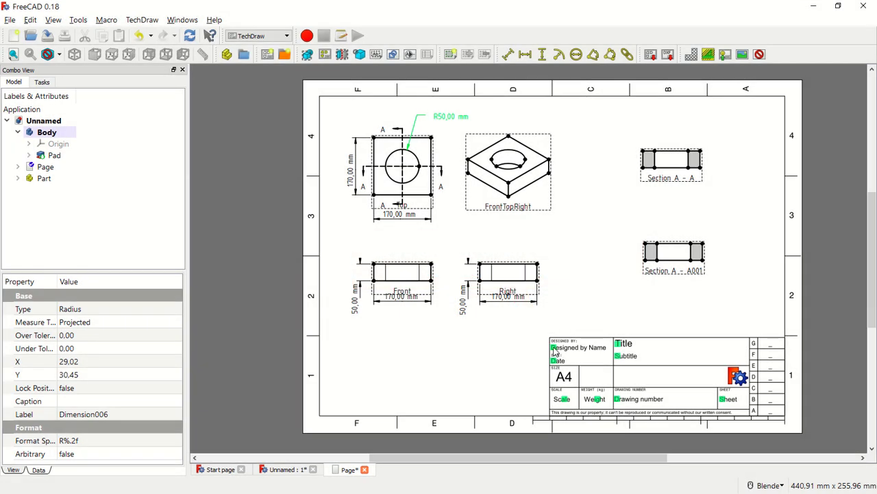
double_click(554, 351)
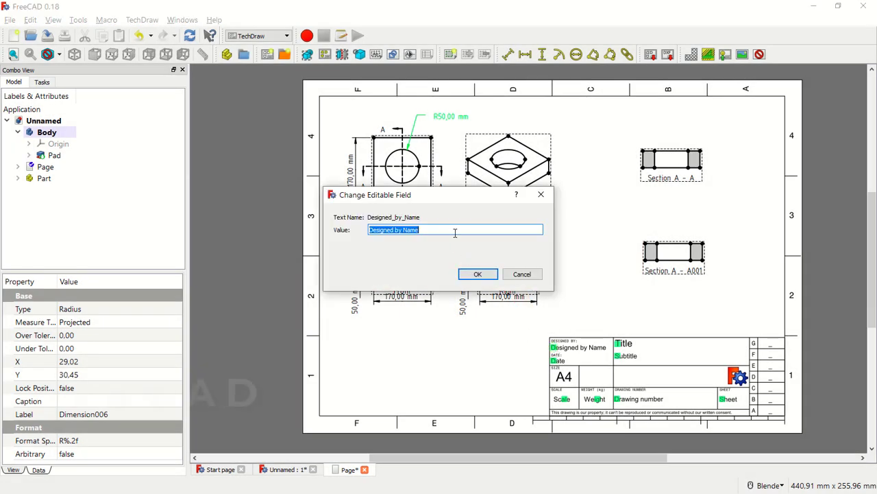
text(MufasuCAD)
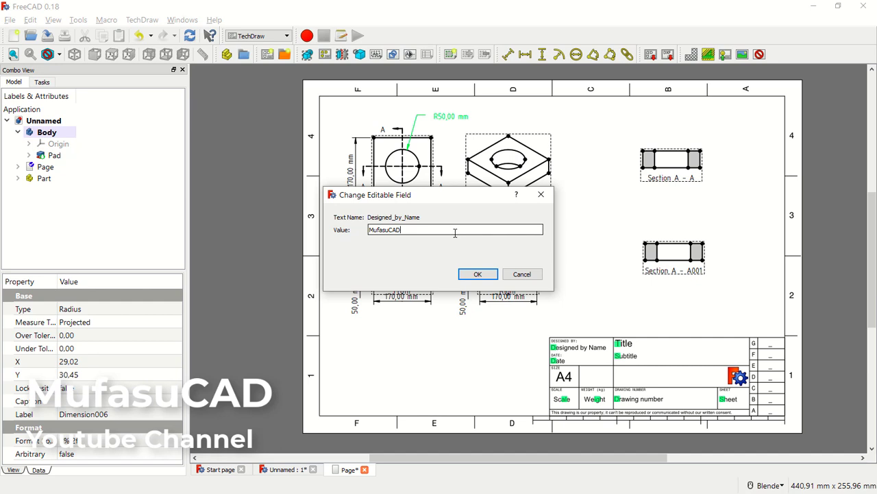
click(480, 274)
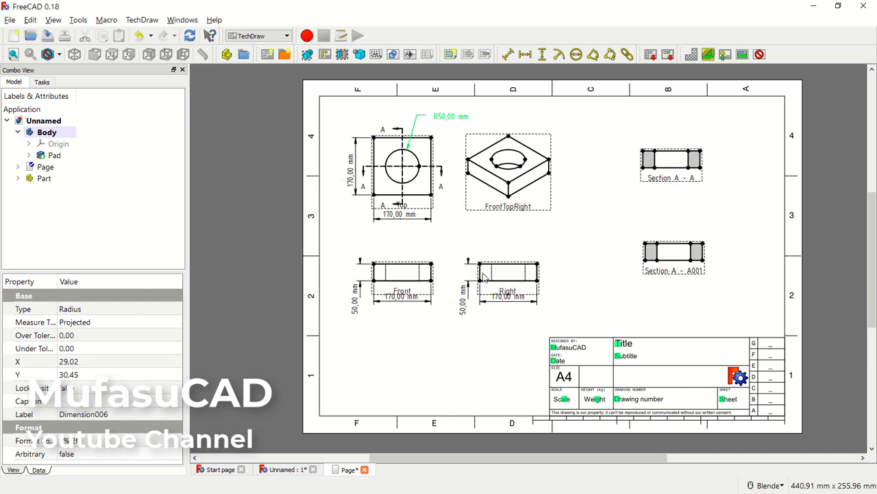
double_click(617, 355)
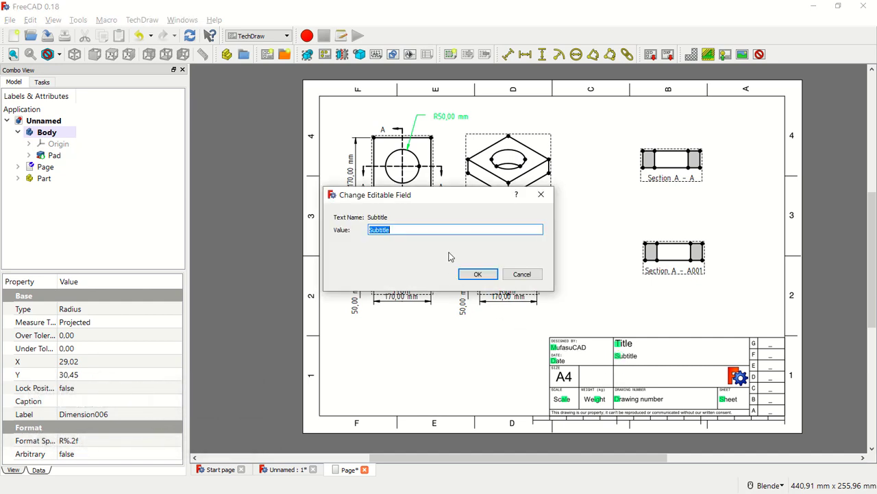
text(Box)
click(478, 275)
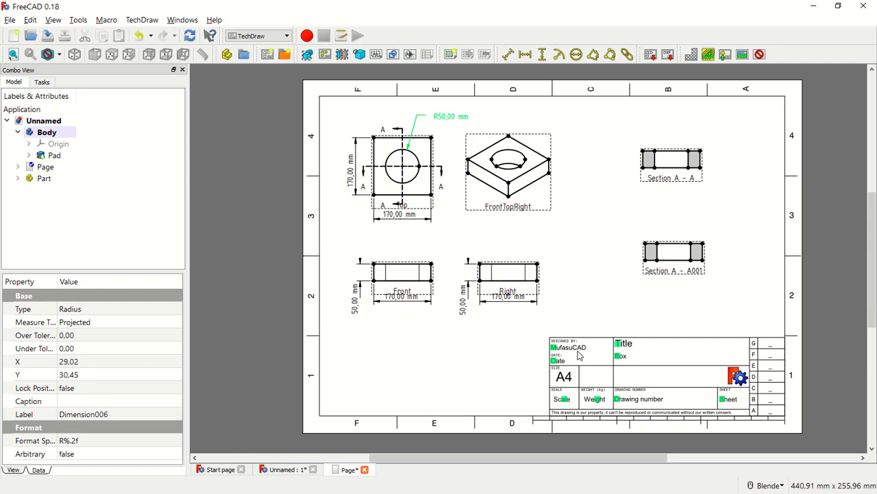
- Check the drawing page in the print preview and close the preview
click(10, 19)
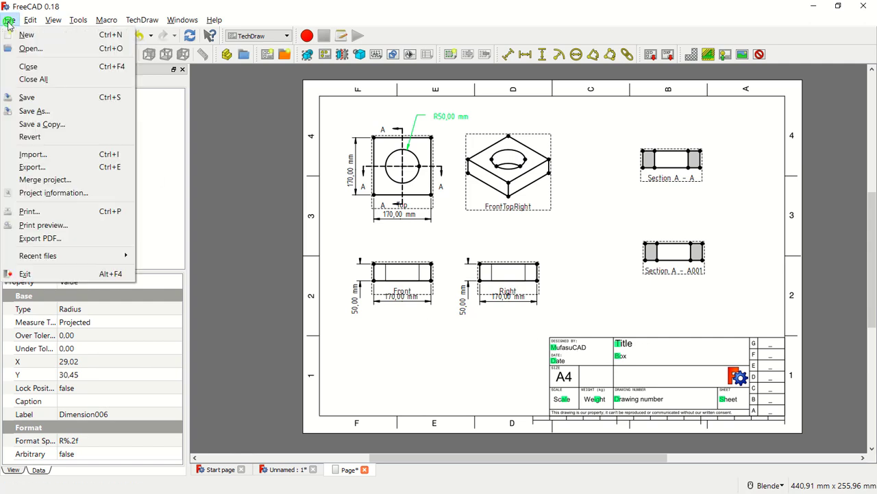
click(42, 225)
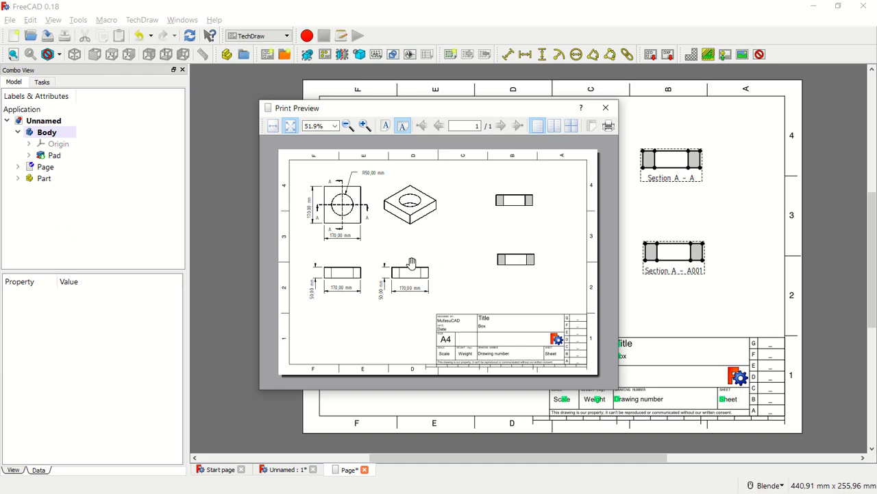
click(605, 108)
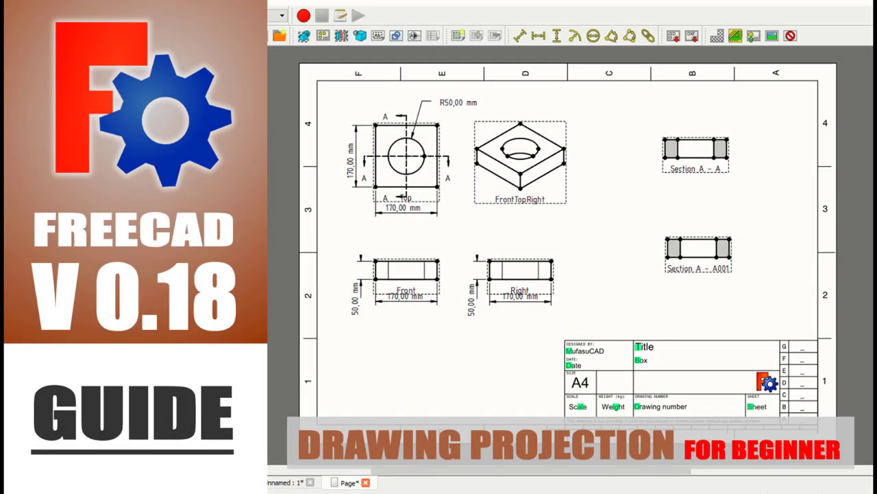